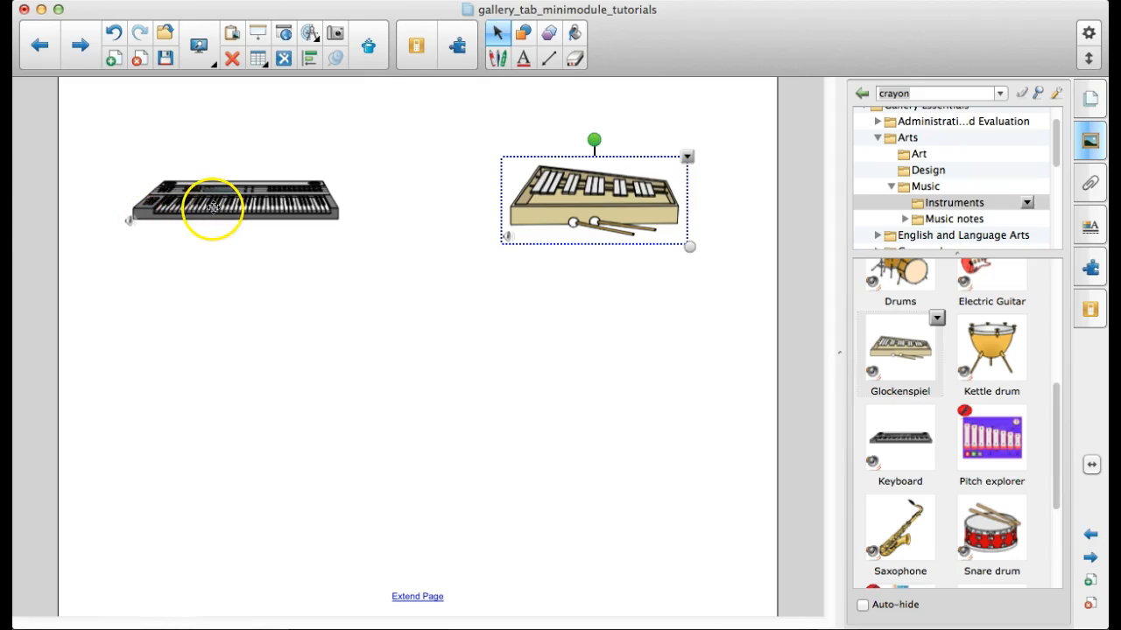
- Play the sounds attached to the keyboard and glockenspiel pictures from their corner icons
key(XF86AudioRaiseVolume)
click(133, 227)
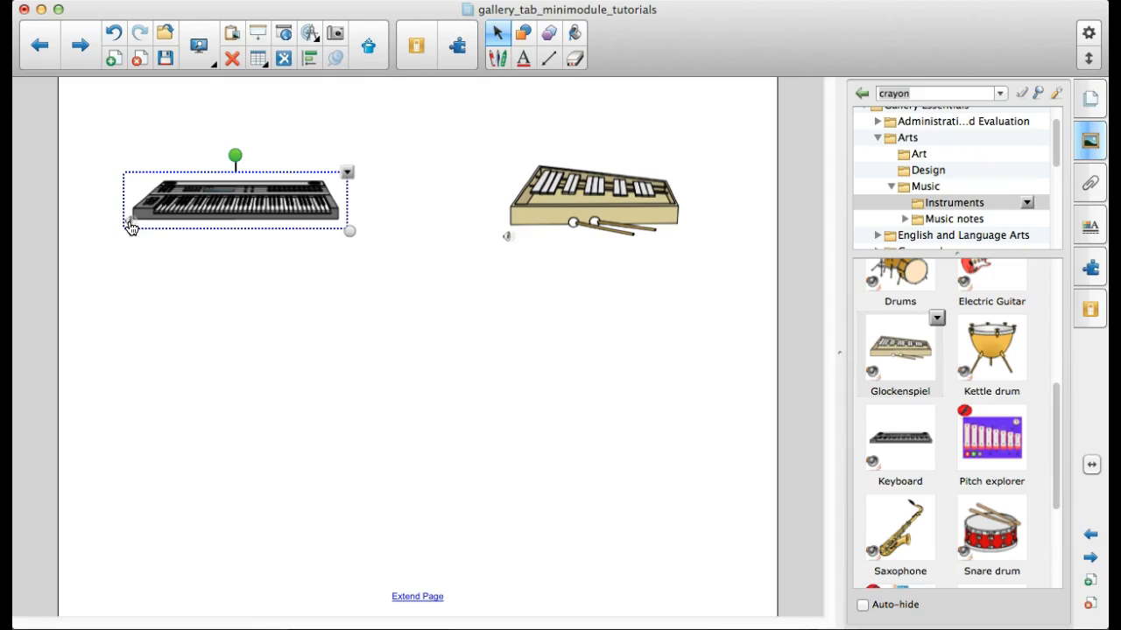
click(508, 237)
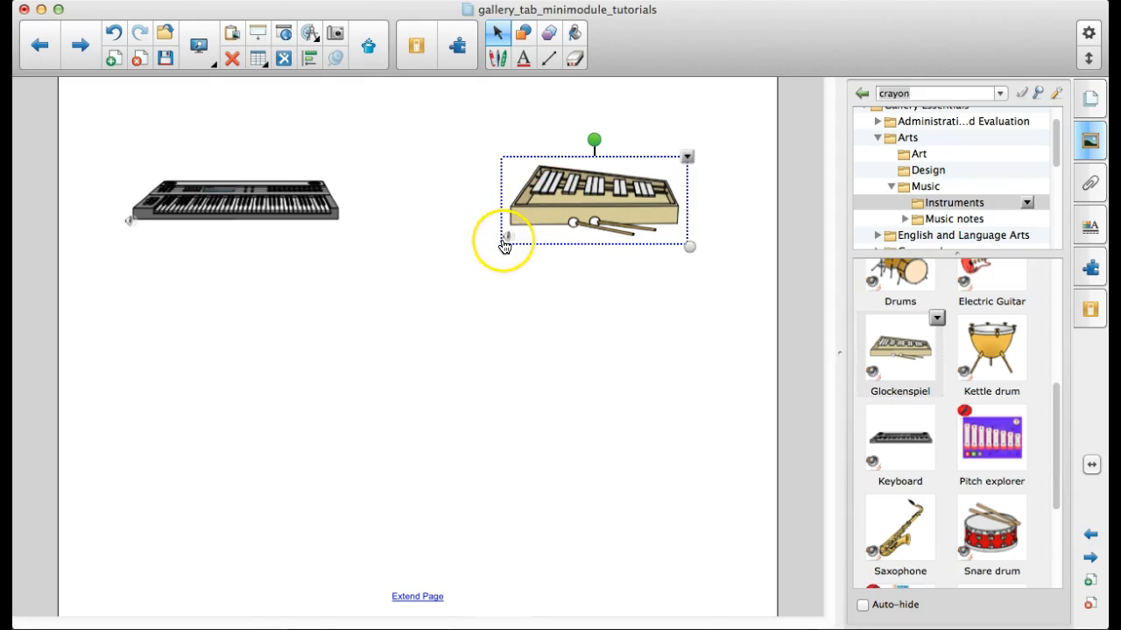
- Set the glockenspiel's attached sound to play by pressing the object instead of the corner icon, and test it on the page
click(687, 159)
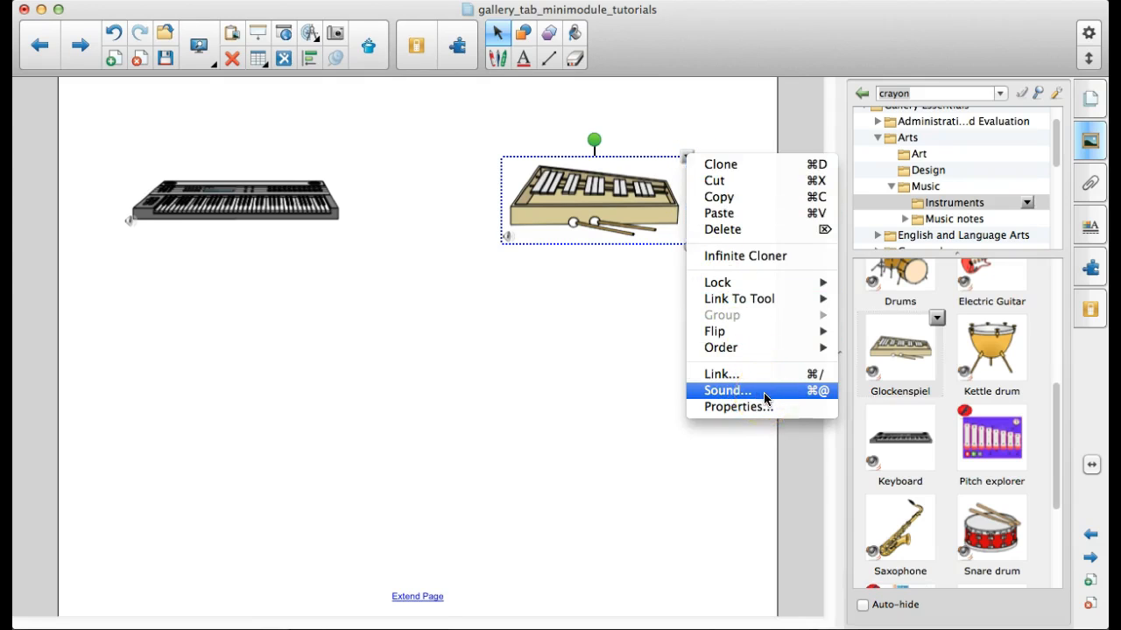
click(764, 398)
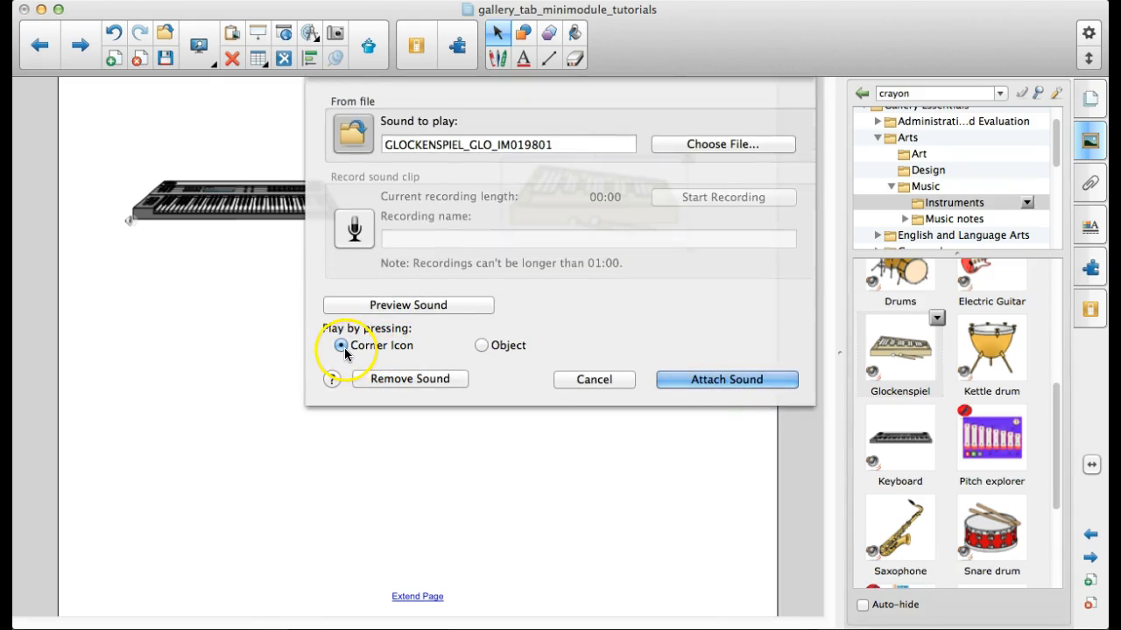
click(484, 347)
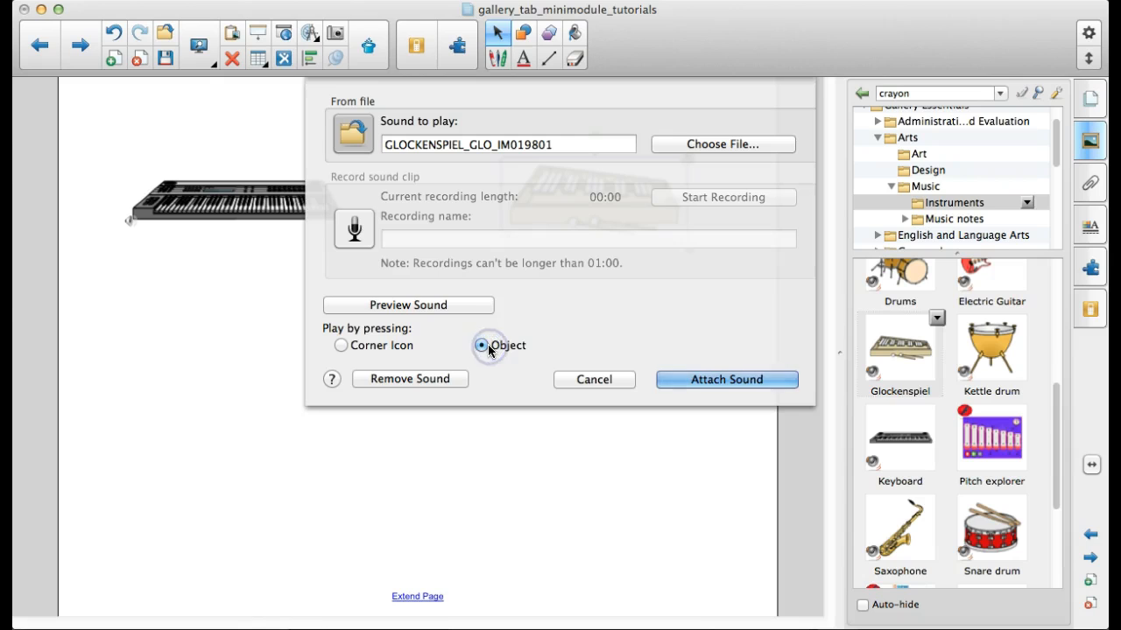
click(779, 383)
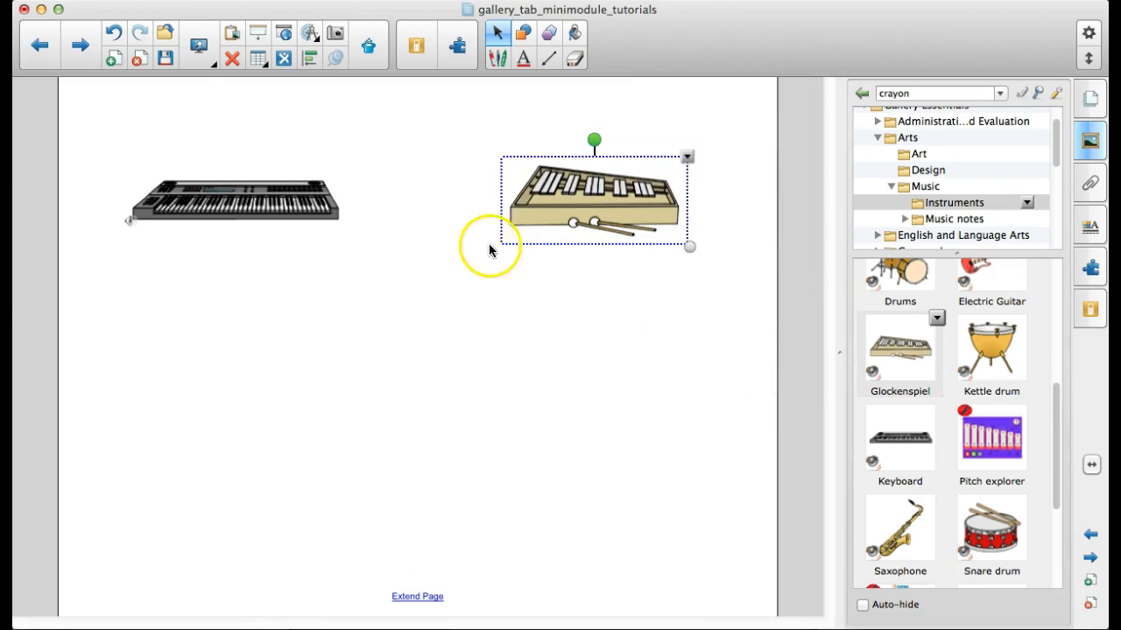
click(473, 293)
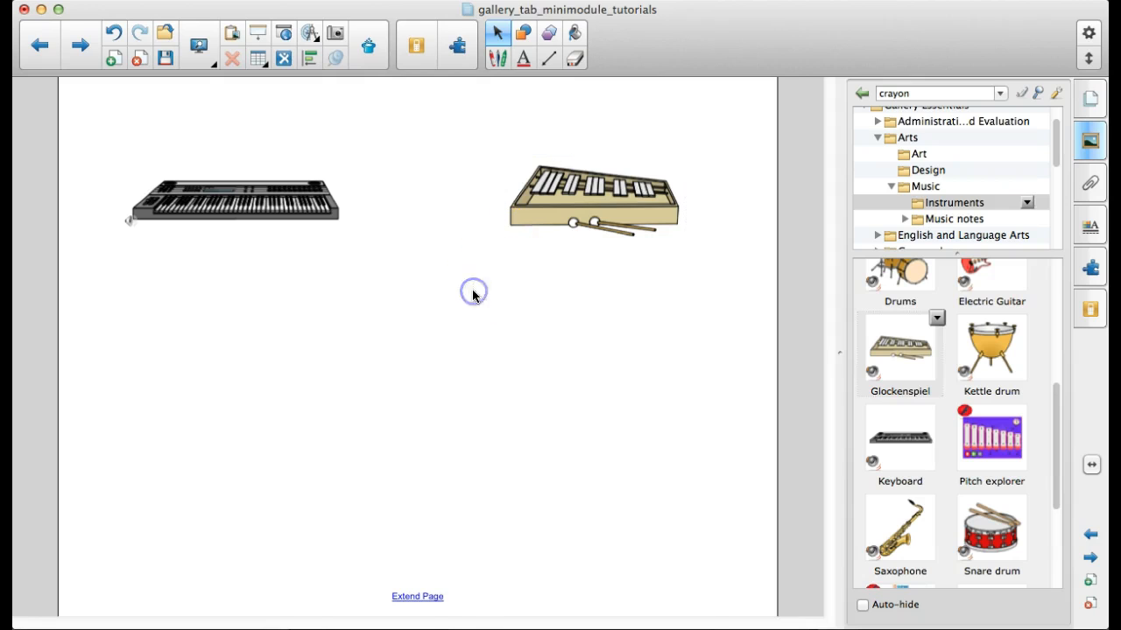
click(594, 194)
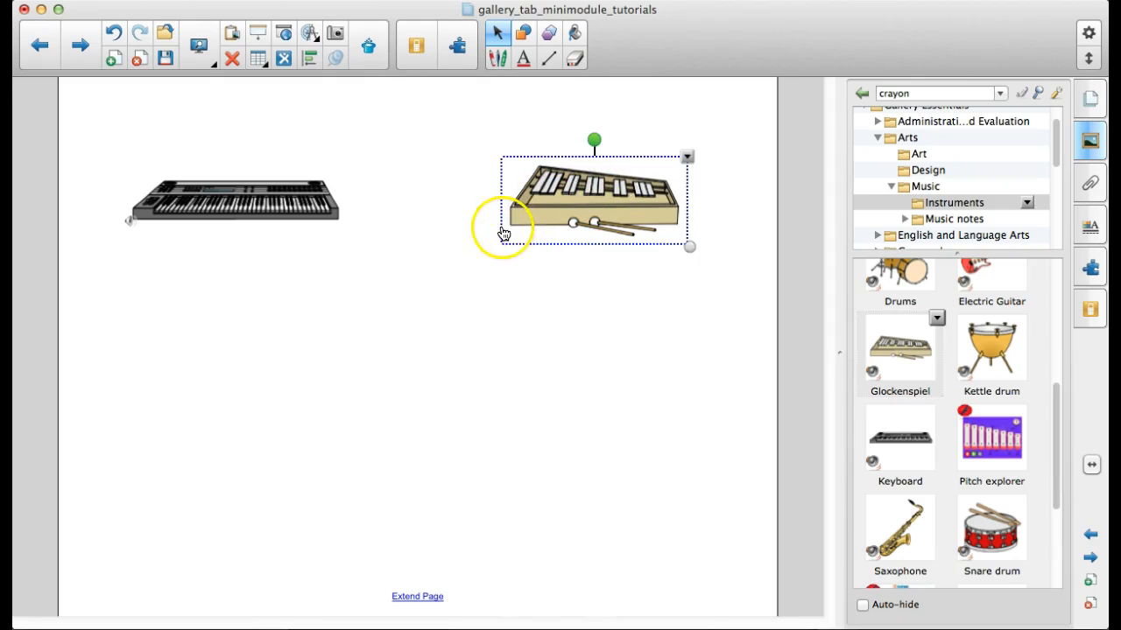
click(545, 297)
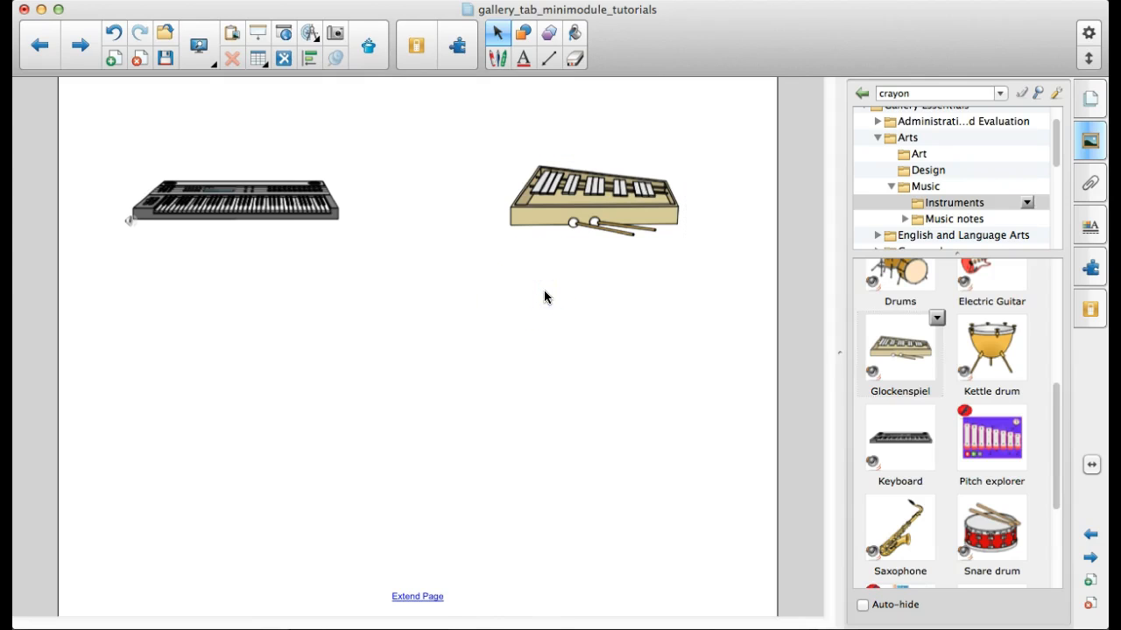
- Collapse the Music and Arts folders in the gallery's Gallery Essentials tree
click(894, 189)
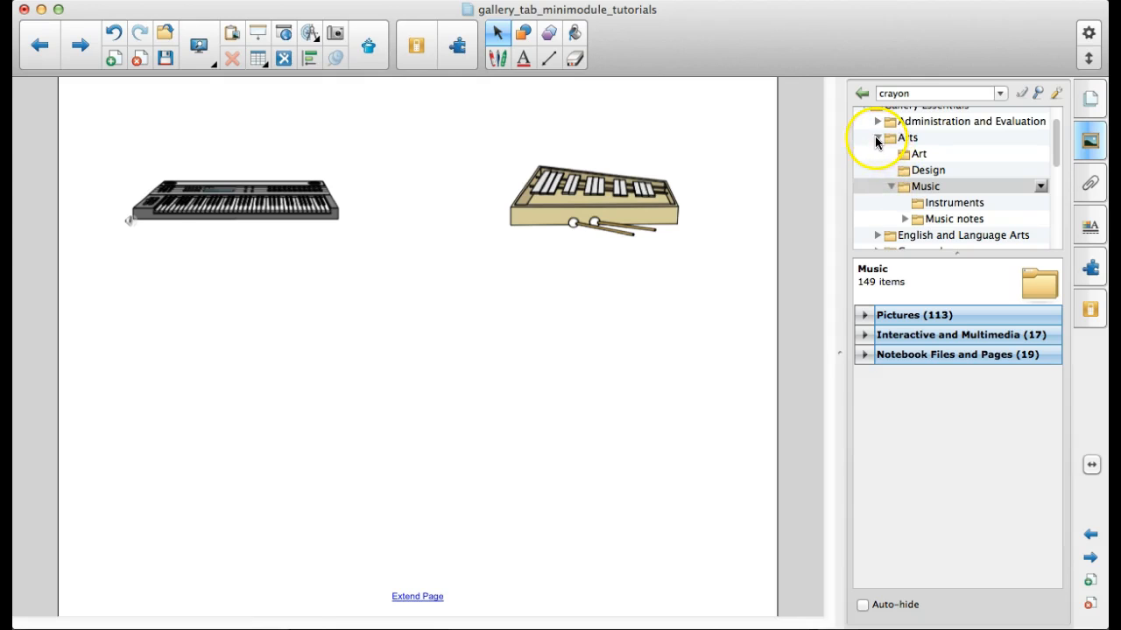
click(877, 138)
click(879, 140)
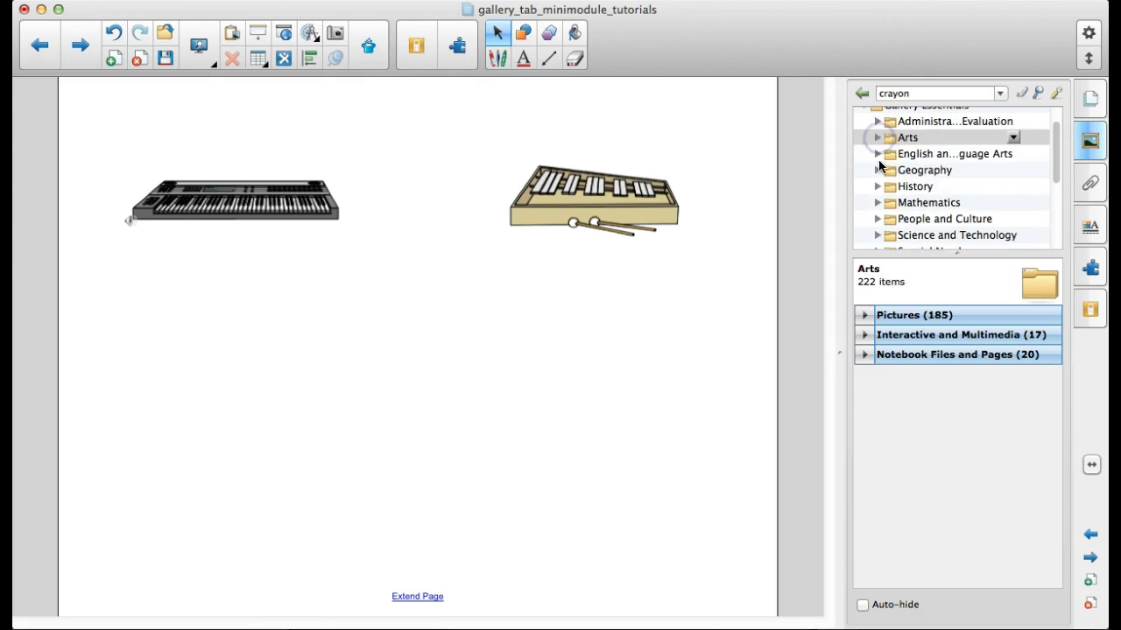
- Show the pictures in the gallery's Tangrams folder under Mathematics, Patterns and Relations
scroll(983, 181, down, 2)
click(877, 169)
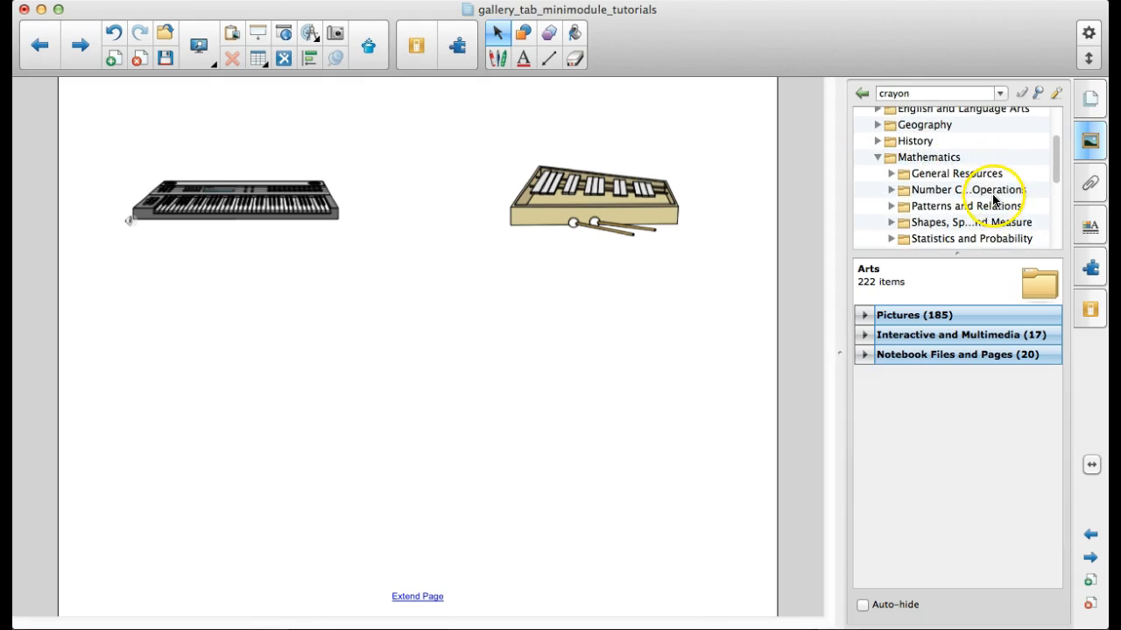
click(892, 206)
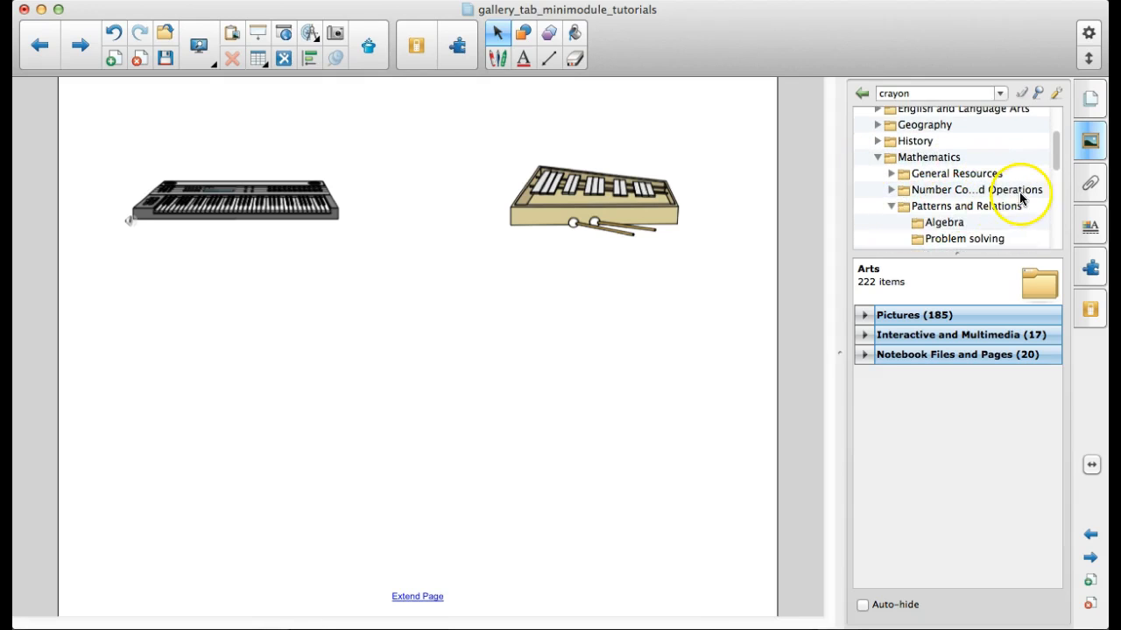
scroll(1020, 198, down, 3)
click(949, 222)
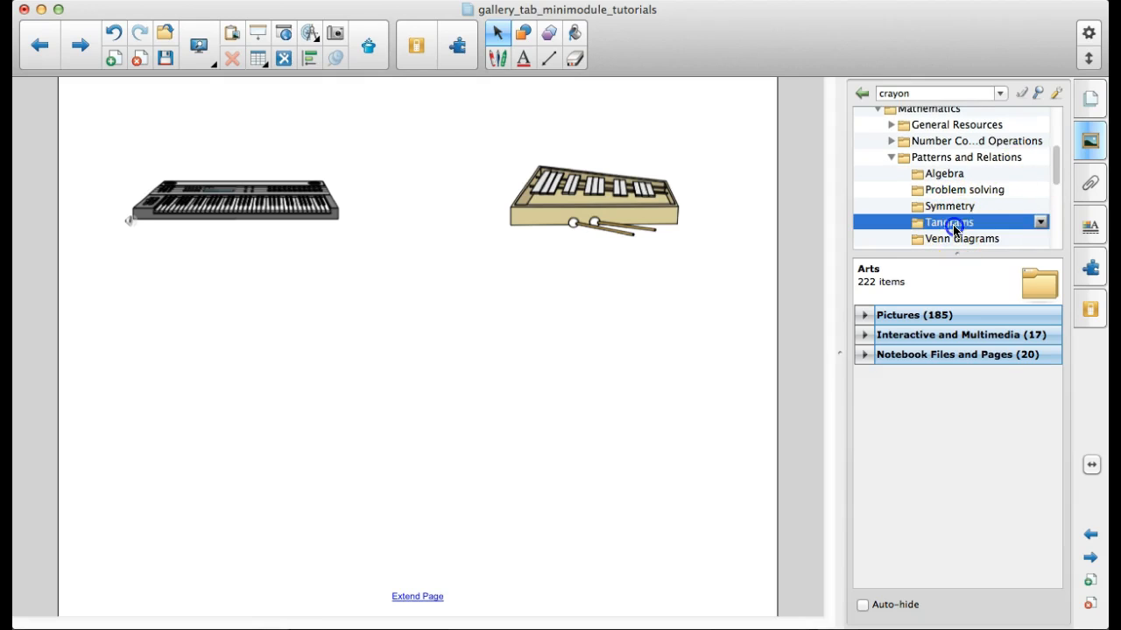
click(864, 317)
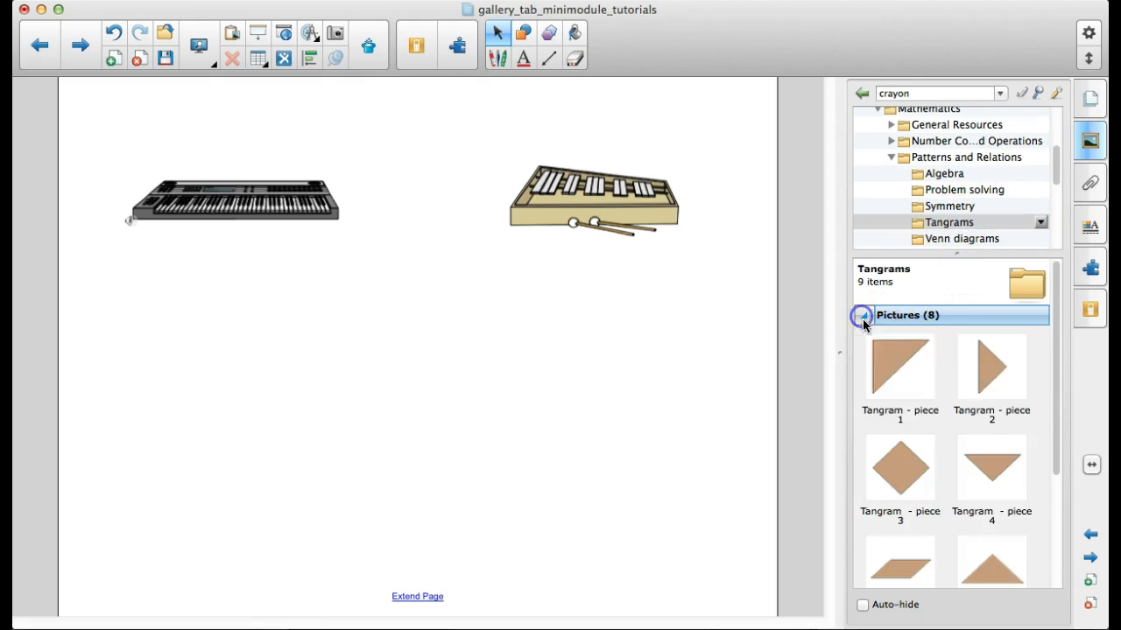
- Place Tangram pieces 1, 2, 3 and 4 from the gallery on the page below the instruments
scroll(1060, 393, down, 2)
drag(815, 374, 283, 393)
click(933, 353)
drag(992, 325, 394, 352)
drag(906, 430, 479, 398)
drag(992, 426, 350, 452)
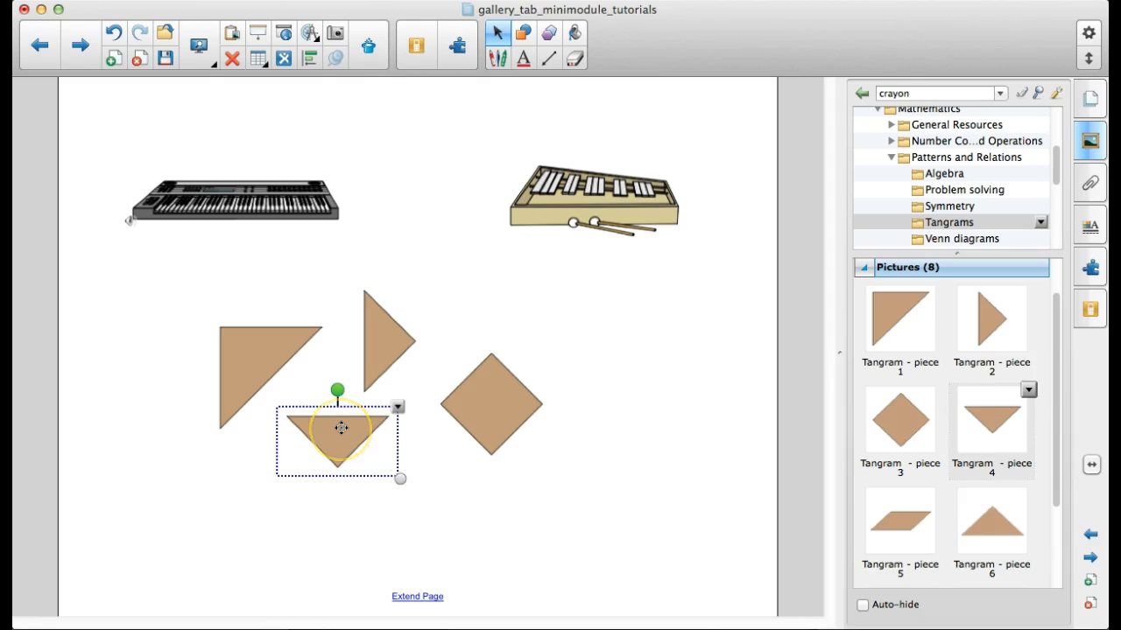
- Review the options offered for the Tangram piece 4 gallery item, and dismiss them without choosing any
scroll(946, 204, up, 5)
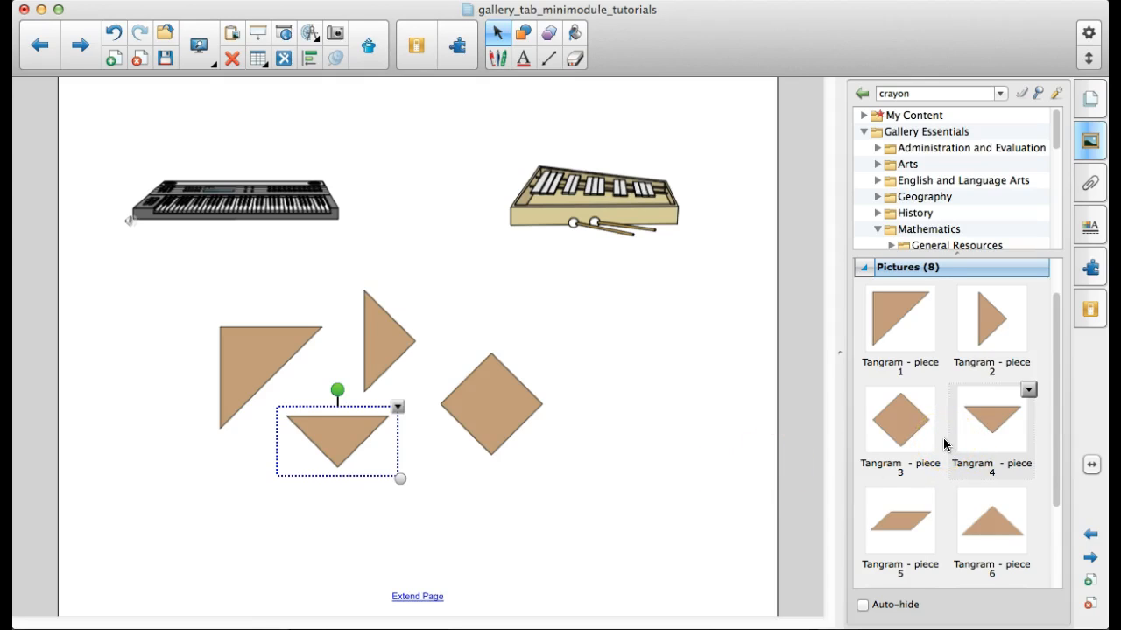
click(971, 428)
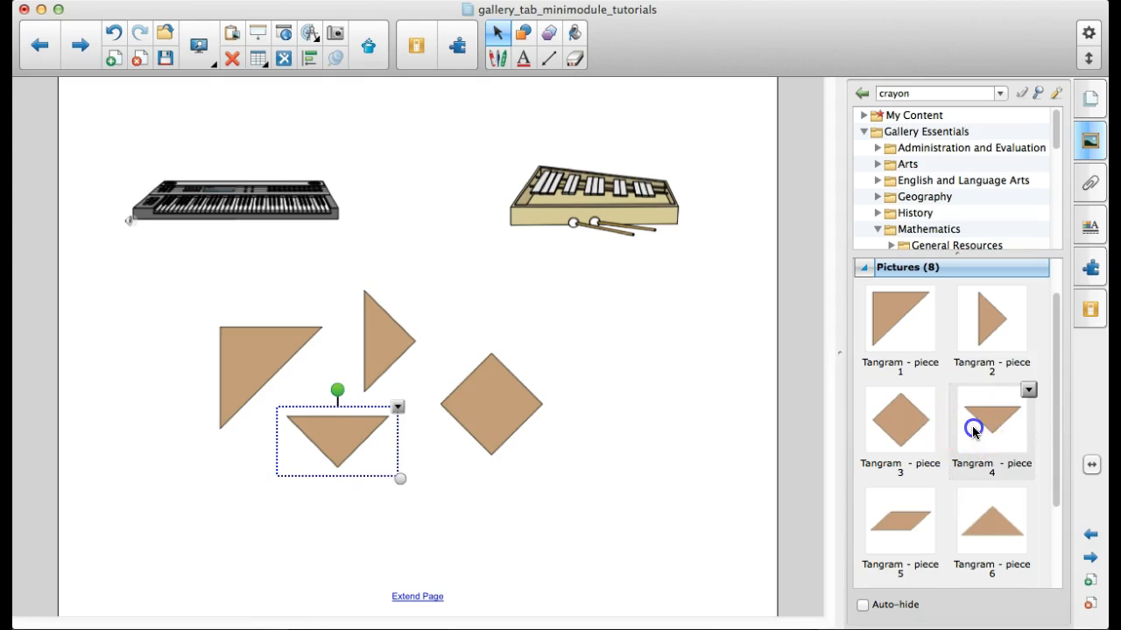
click(1029, 391)
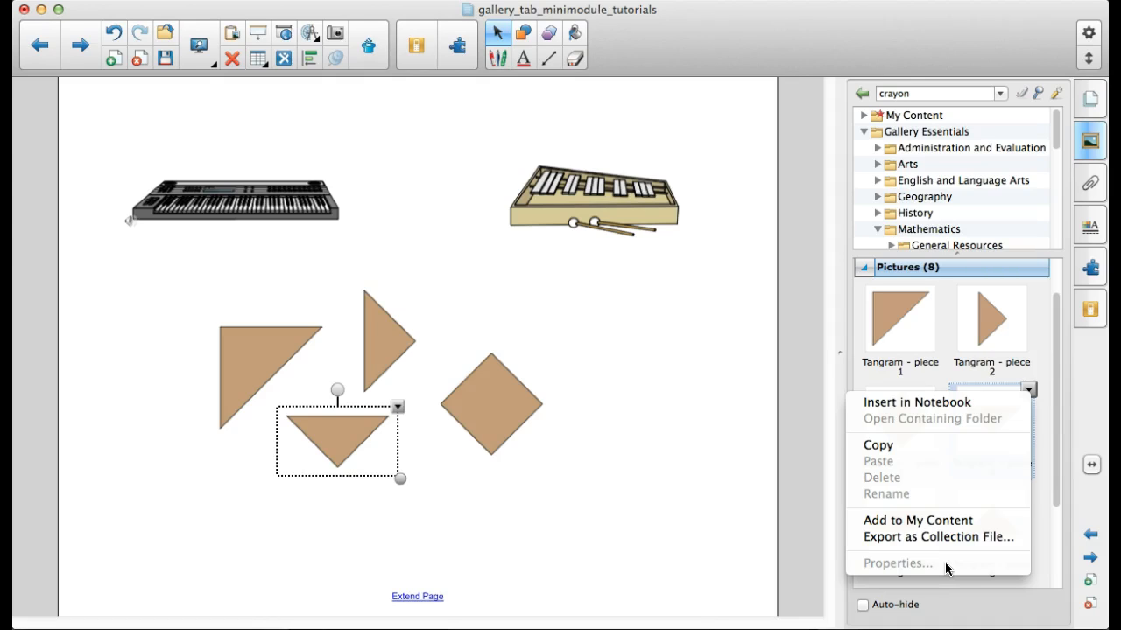
click(808, 477)
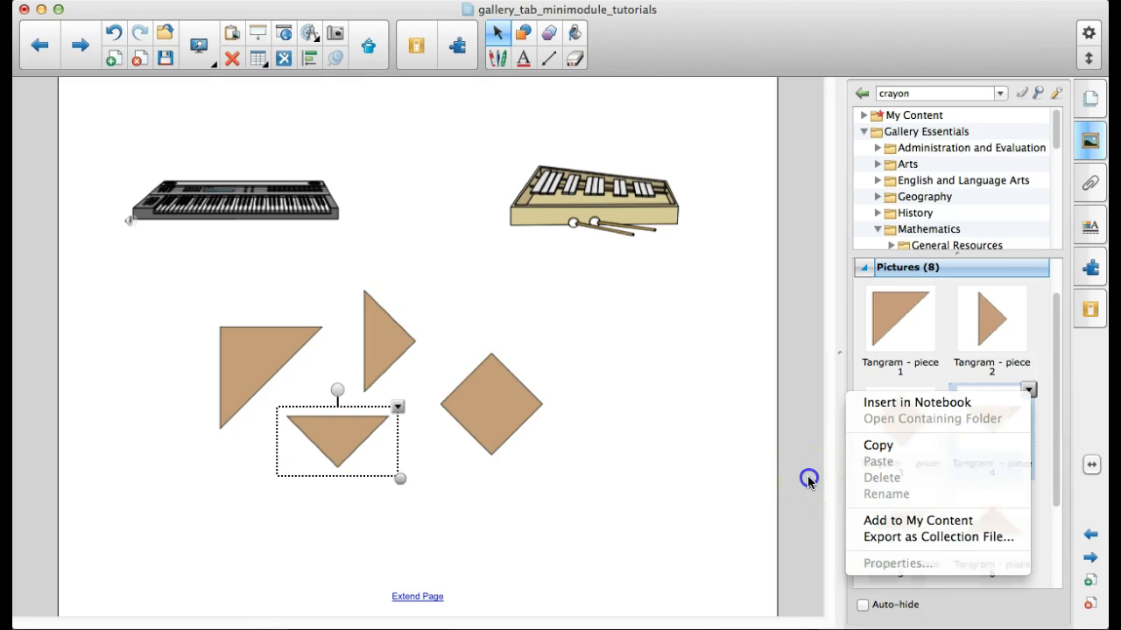
- Add the page's Tangram piece 4 triangle to the gallery's My Content folder
click(335, 435)
drag(335, 435, 911, 118)
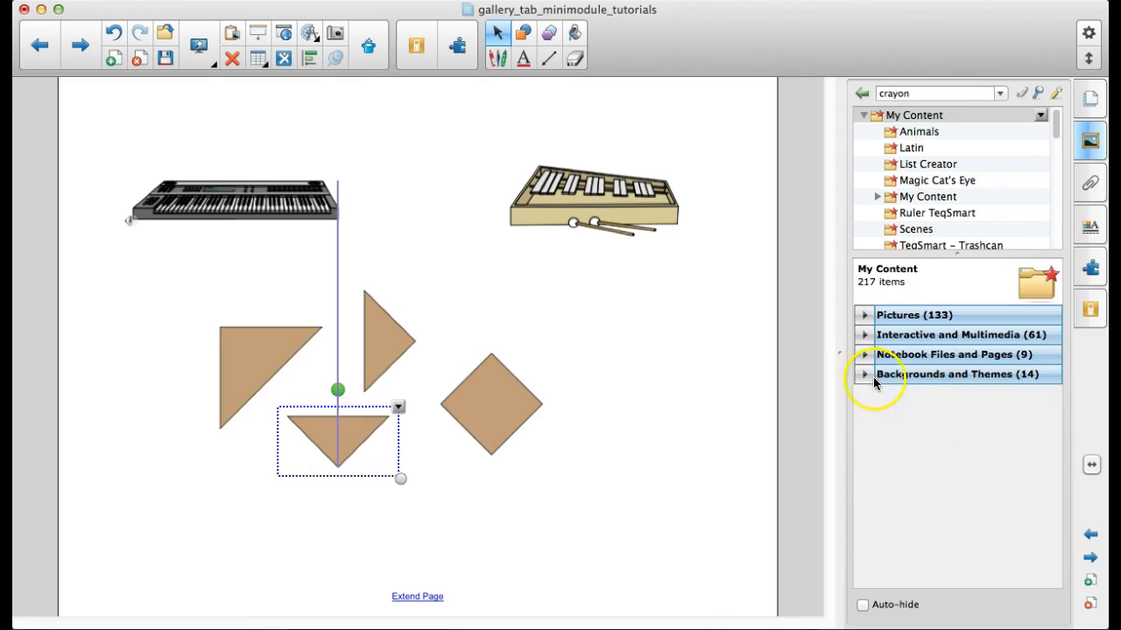
- Look through the pictures in My Content to find the stored Tangram piece 4
click(863, 317)
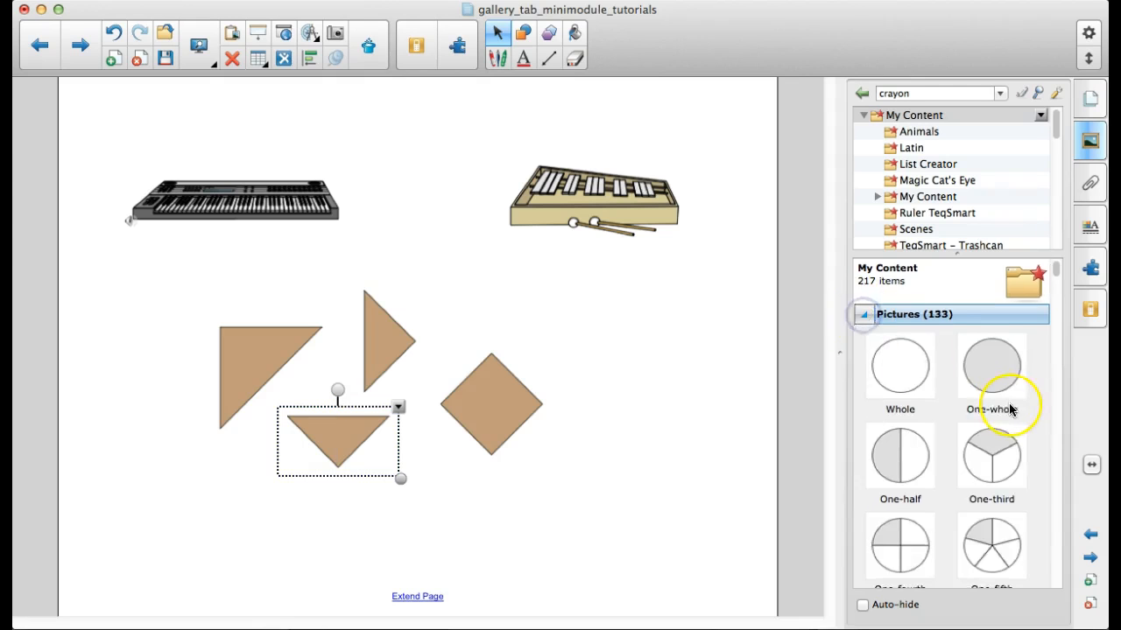
scroll(1007, 408, down, 5)
scroll(1010, 409, down, 10)
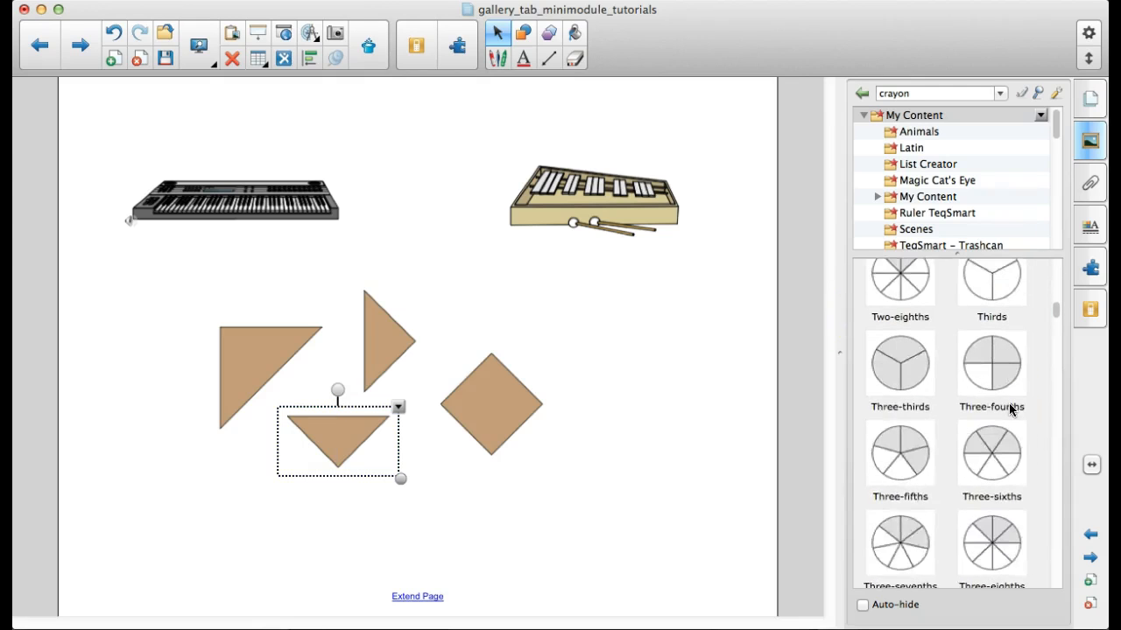
scroll(1009, 409, down, 12)
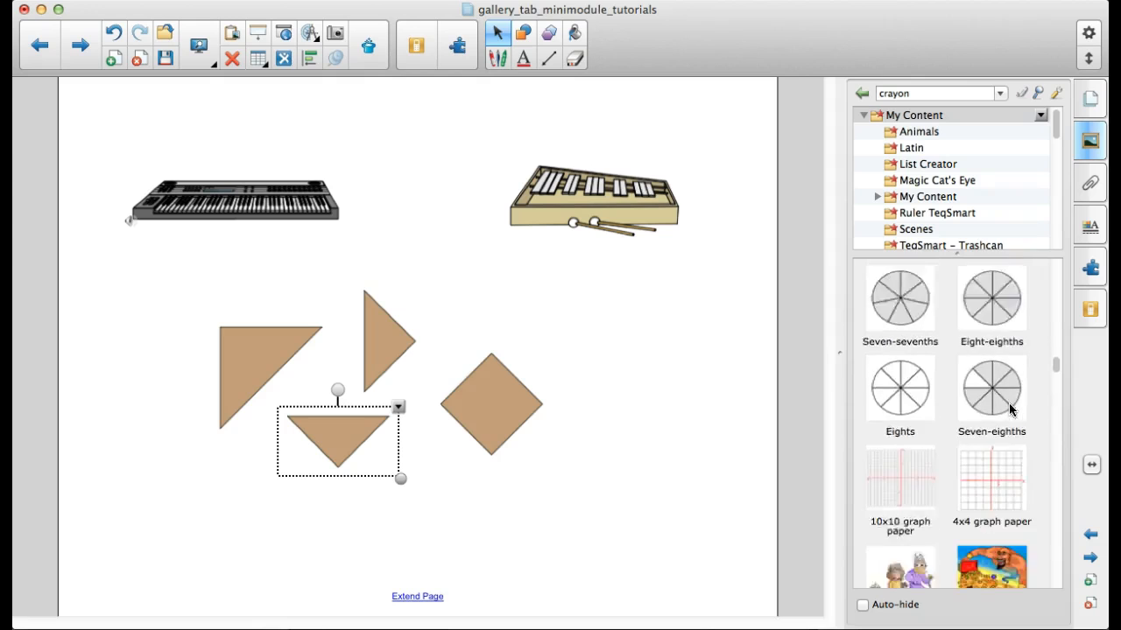
scroll(1011, 409, down, 10)
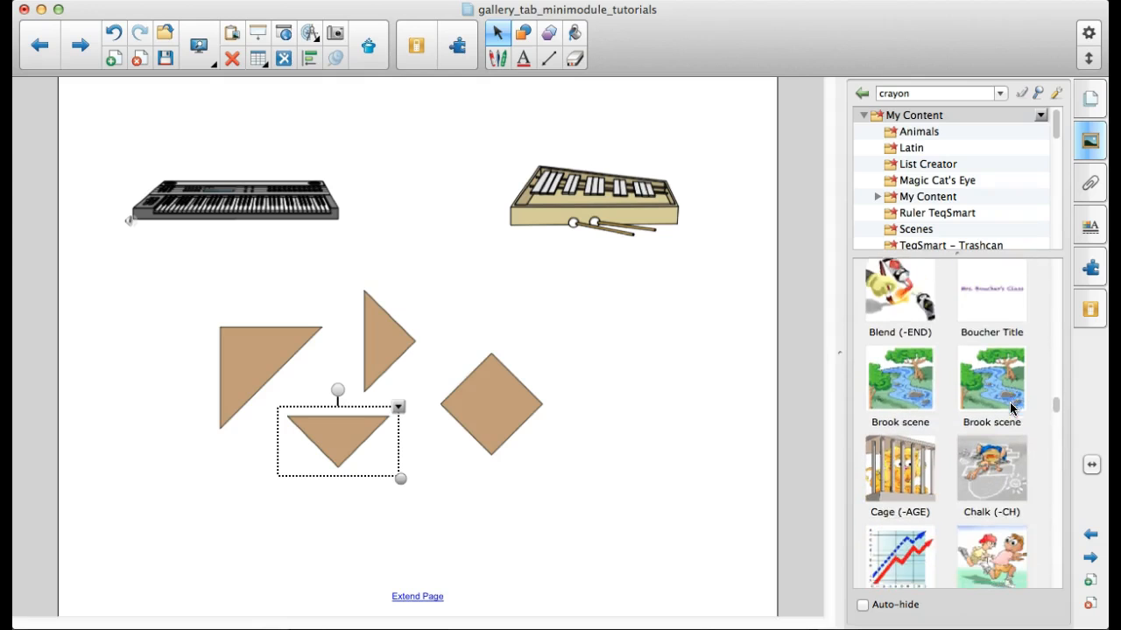
scroll(1013, 409, down, 10)
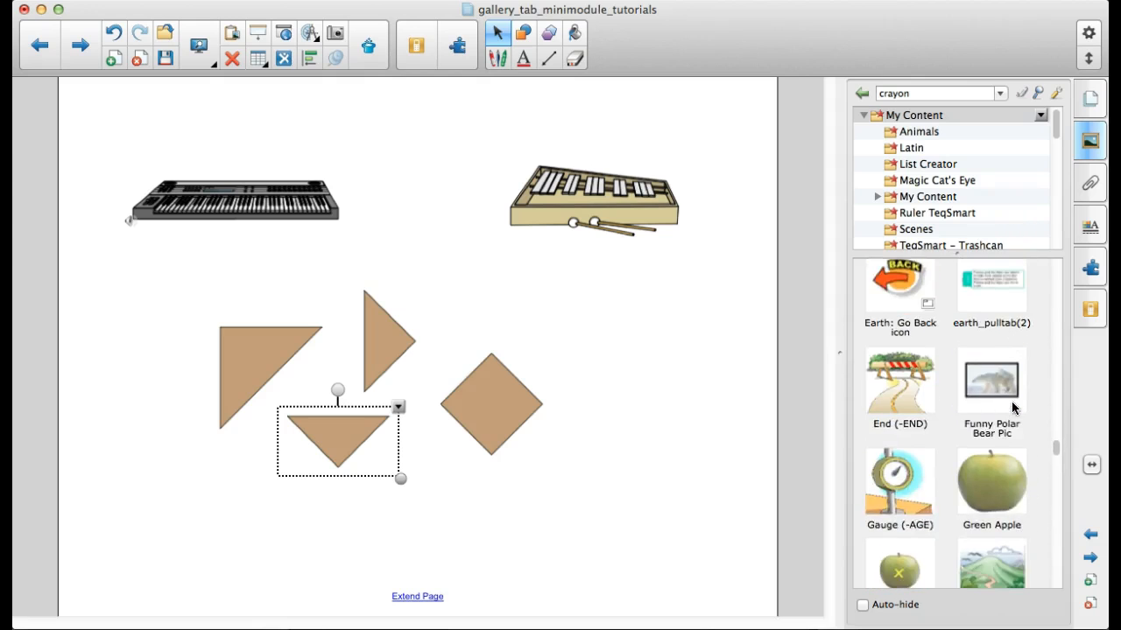
scroll(1015, 409, down, 10)
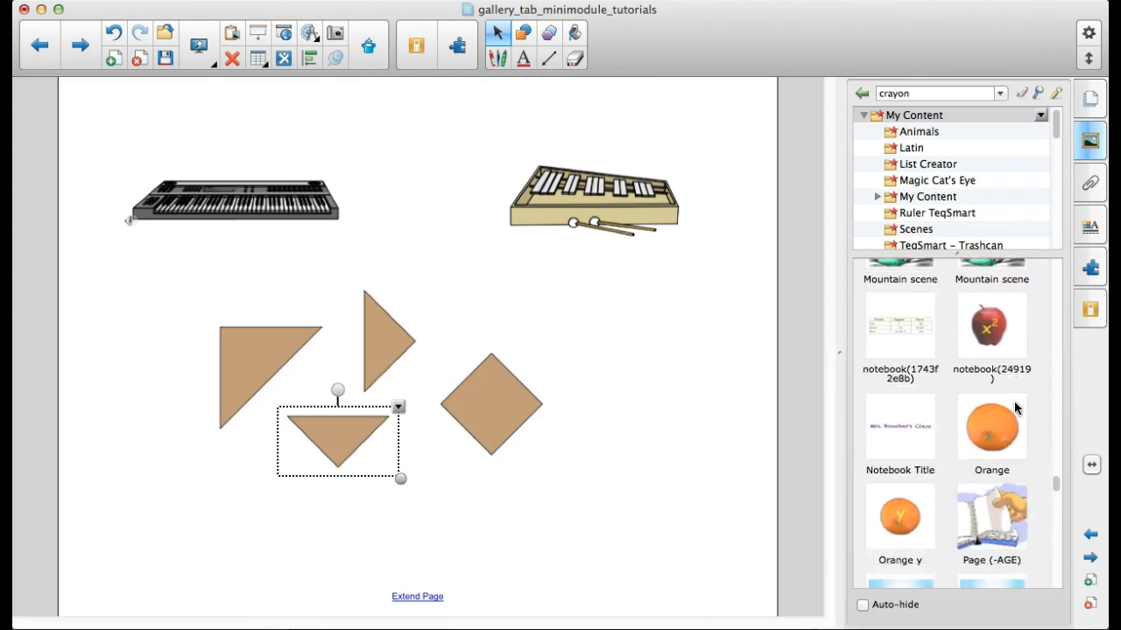
scroll(1016, 409, down, 10)
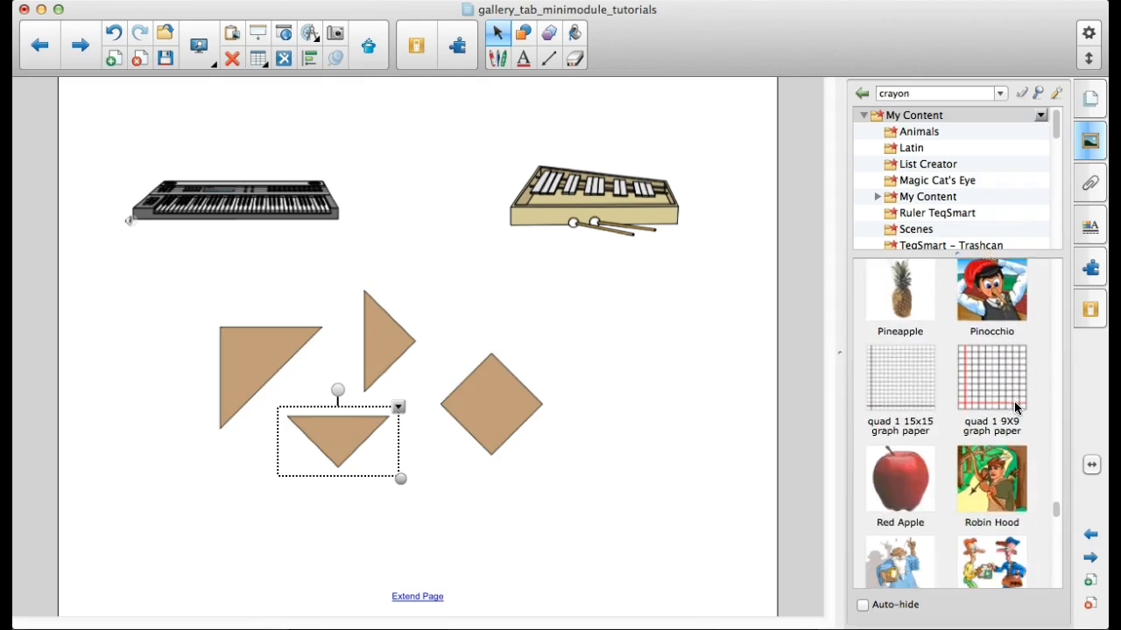
scroll(1015, 409, down, 10)
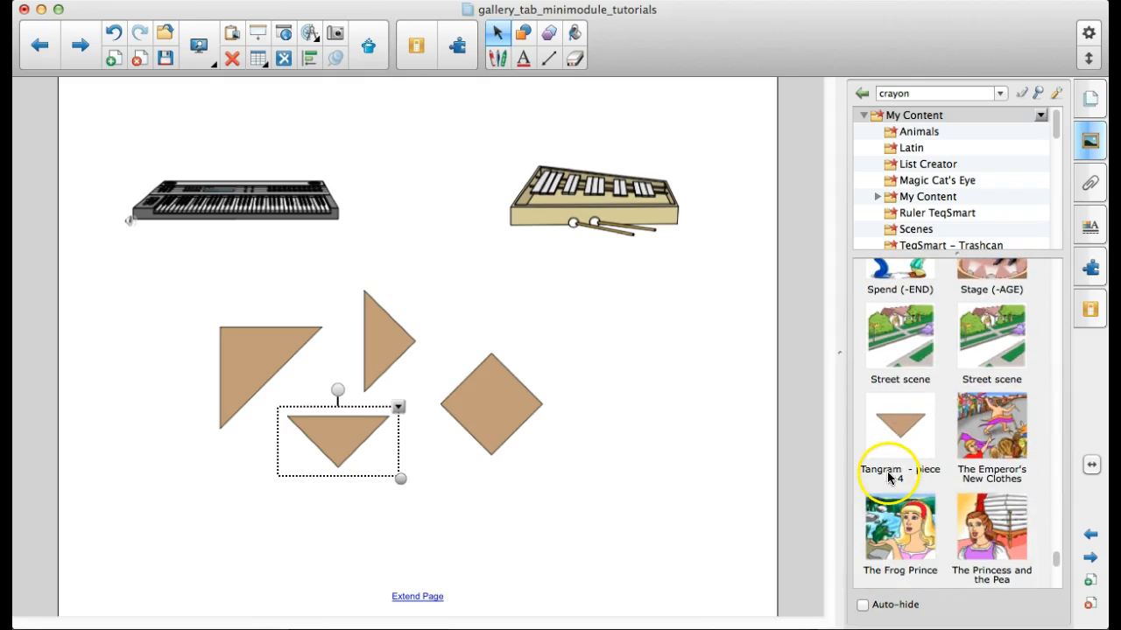
- Examine the title and keywords in the properties of the stored Tangram piece 4, and close them
click(869, 480)
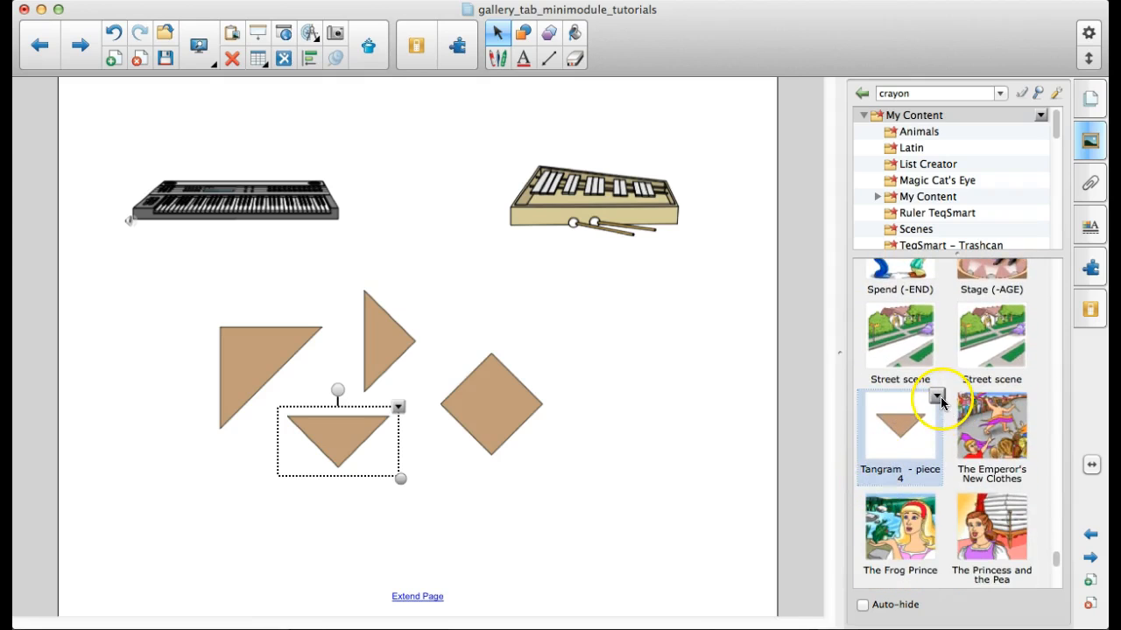
click(939, 399)
click(860, 567)
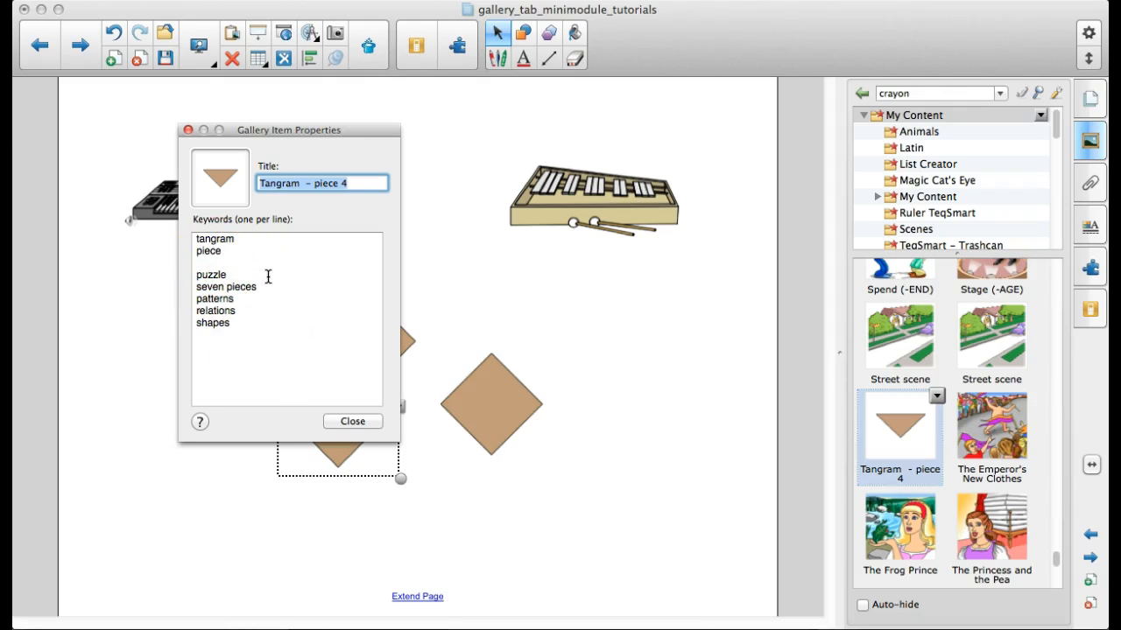
click(376, 425)
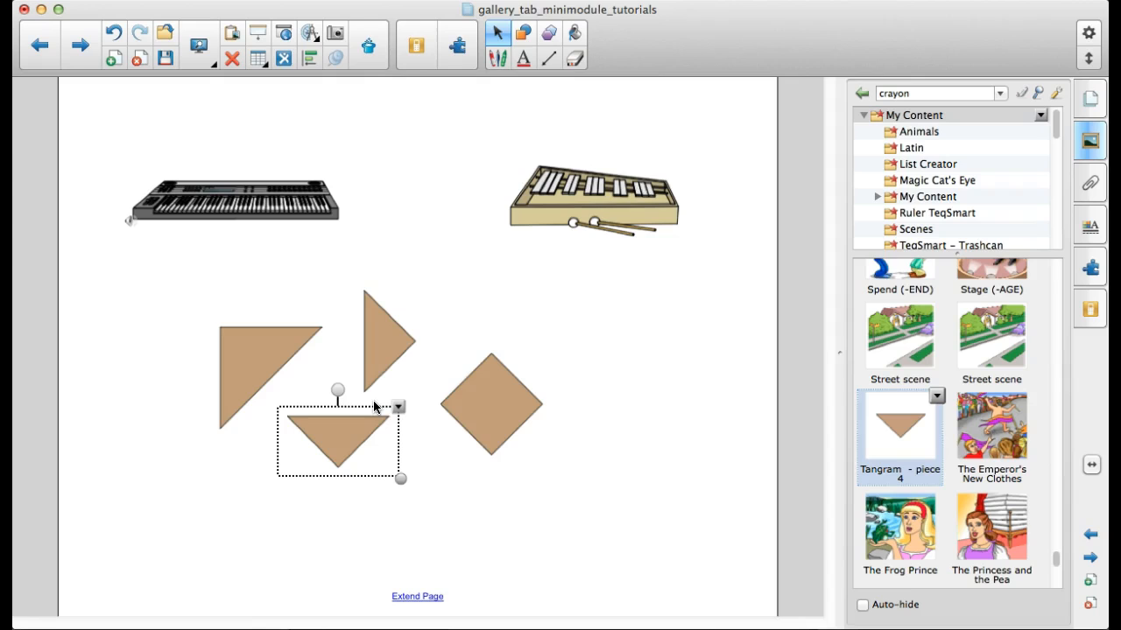
- Collapse the My Content and Gallery Essentials folders in the gallery tree
click(863, 115)
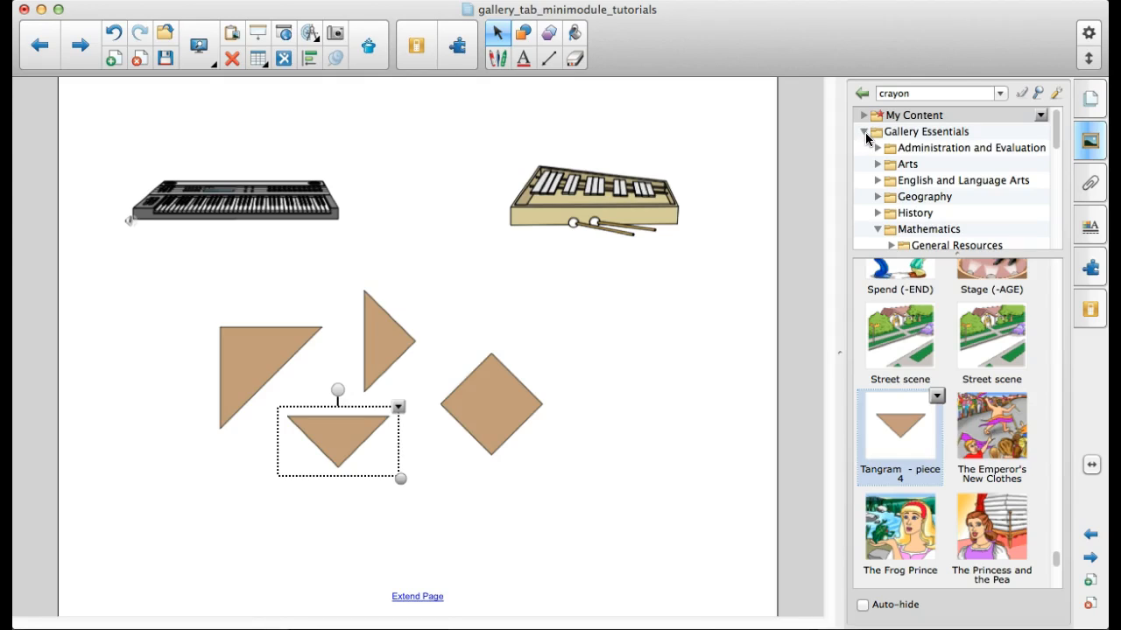
click(864, 132)
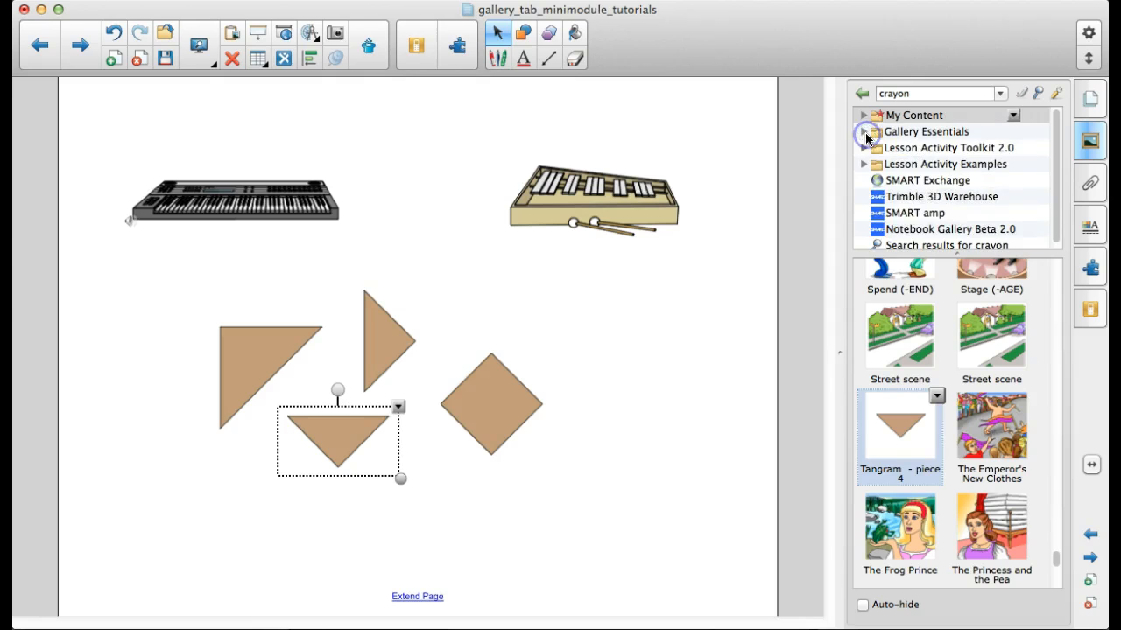